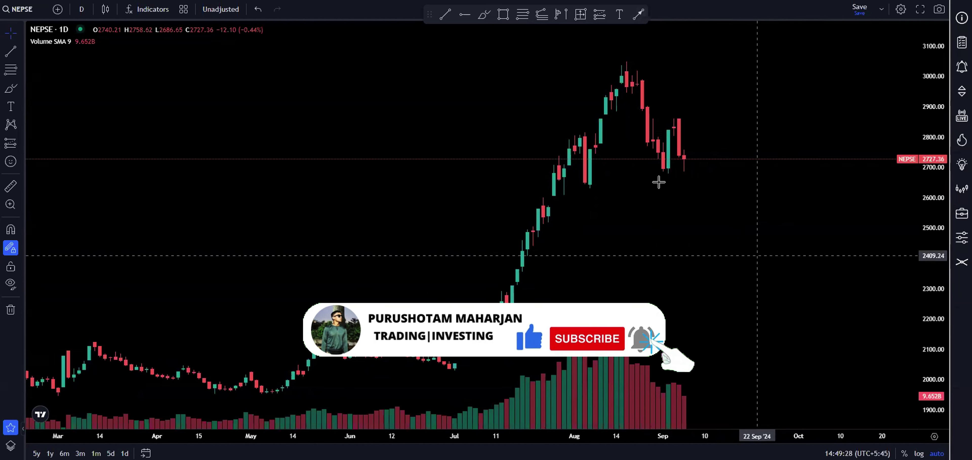
# Switch to the Aviyan Laghubitta (AVYAN) chart and set its interval to 1 week.
pyautogui.hotkey('ctrl', 'Tab')
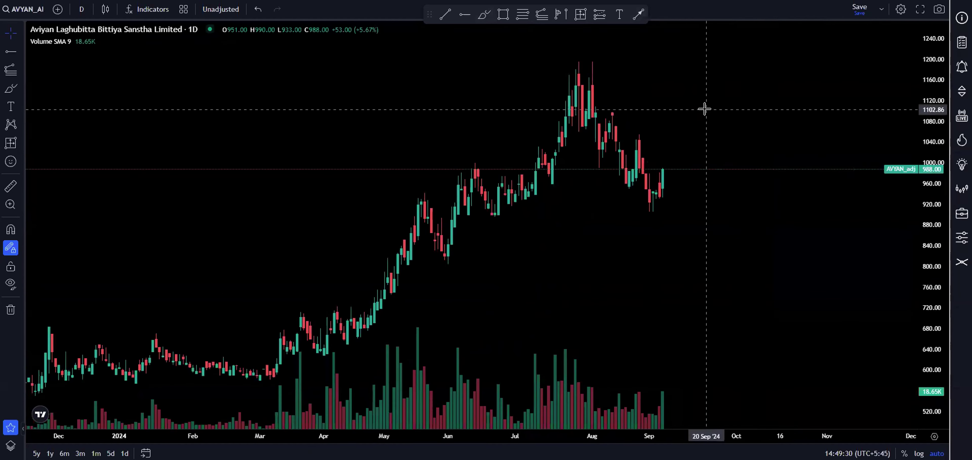
pyautogui.click(81, 9)
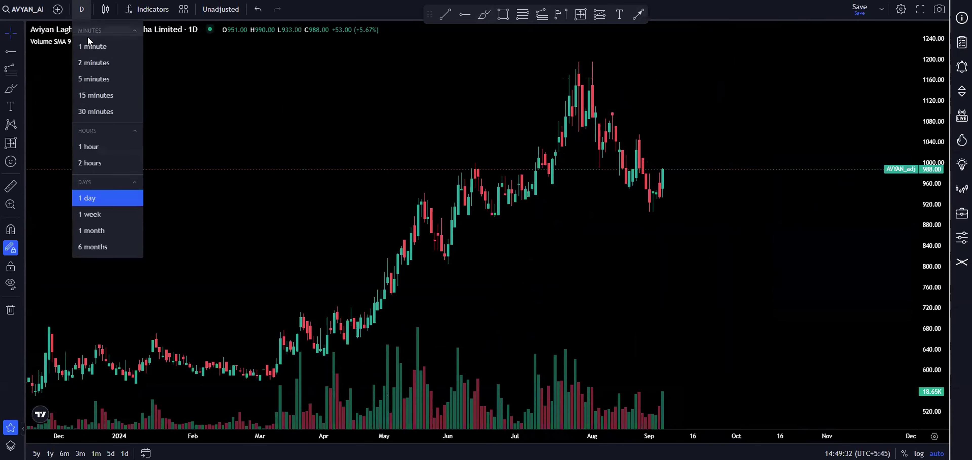
pyautogui.click(99, 214)
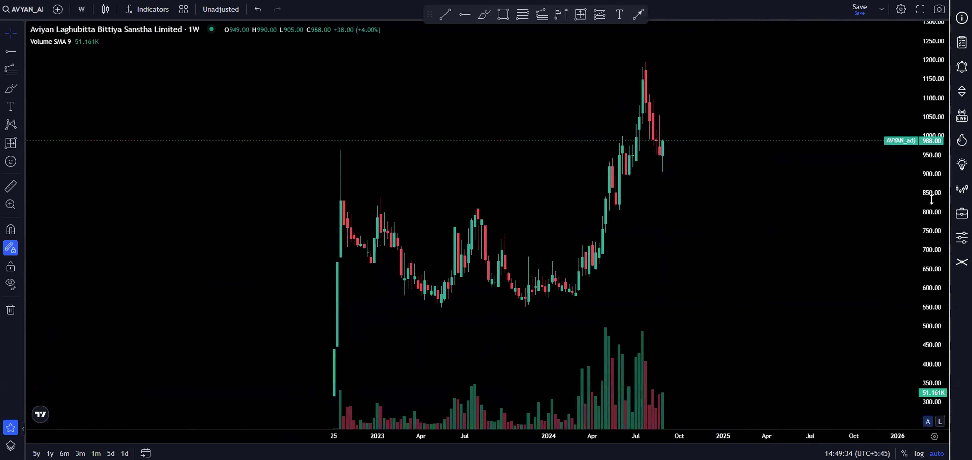
# Place a horizontal ray at about 963.77, starting from the early high near October 2022.
pyautogui.moveTo(645, 227); pyautogui.dragTo(648, 252)
pyautogui.scroll(1, 640, 236)
pyautogui.click(465, 15)
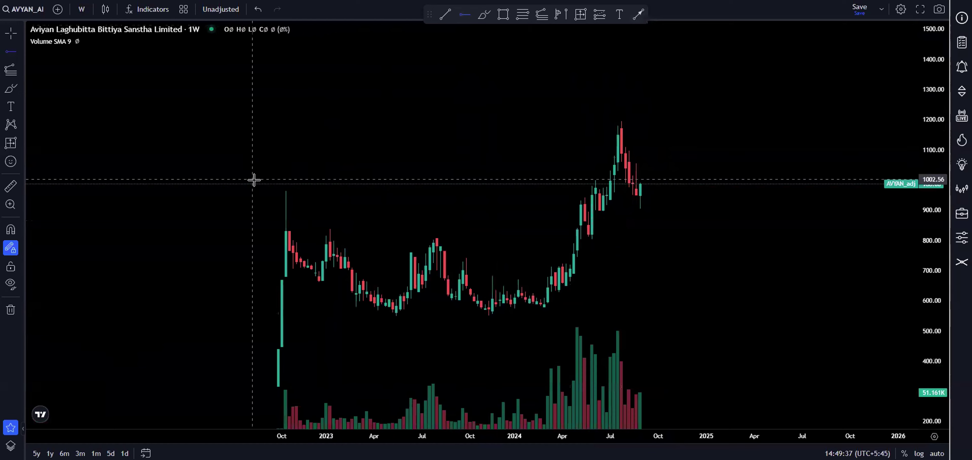
pyautogui.click(267, 190)
pyautogui.scroll(1, 471, 94)
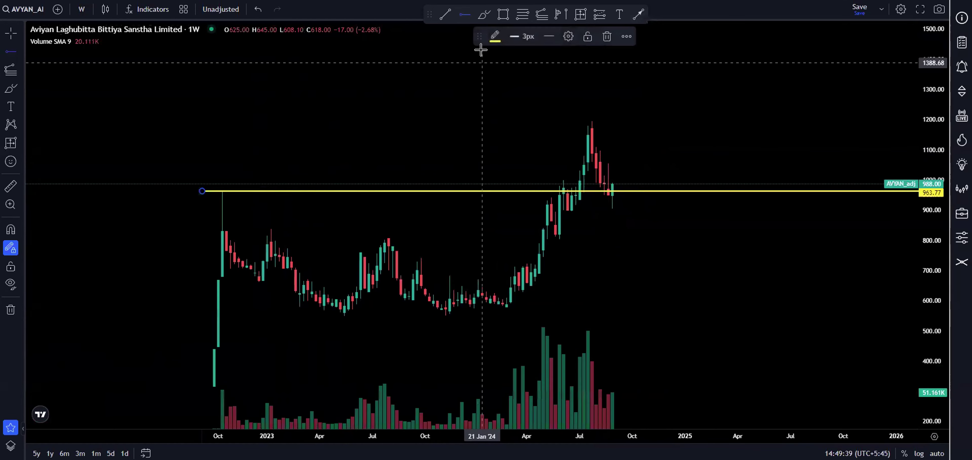
# Brush arrows marking the breakout at the ray and the rally above it, and strokes along both sides of the following pullback.
pyautogui.click(484, 14)
pyautogui.moveTo(479, 144)
pyautogui.mouseDown()
pyautogui.moveTo(553, 171)
pyautogui.moveTo(562, 189)
pyautogui.moveTo(570, 135)
pyautogui.moveTo(616, 167)
pyautogui.mouseUp()
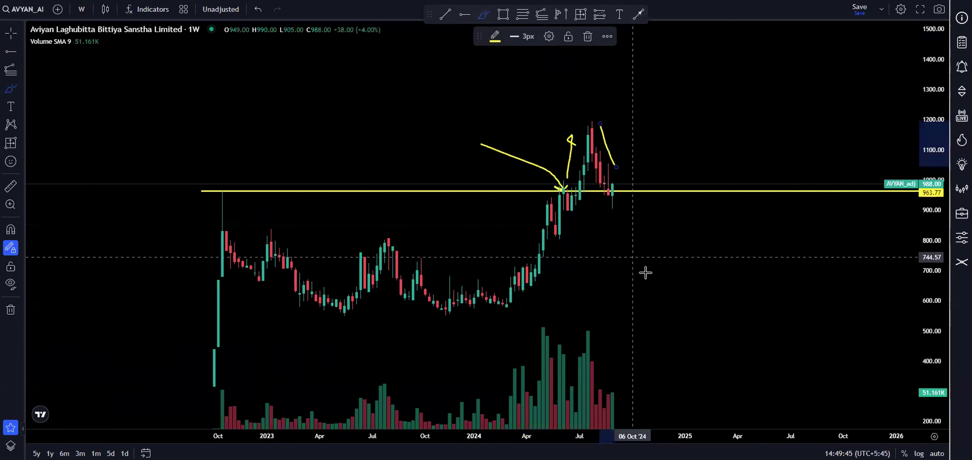
pyautogui.scroll(1, 645, 270)
pyautogui.moveTo(550, 133); pyautogui.dragTo(568, 192)
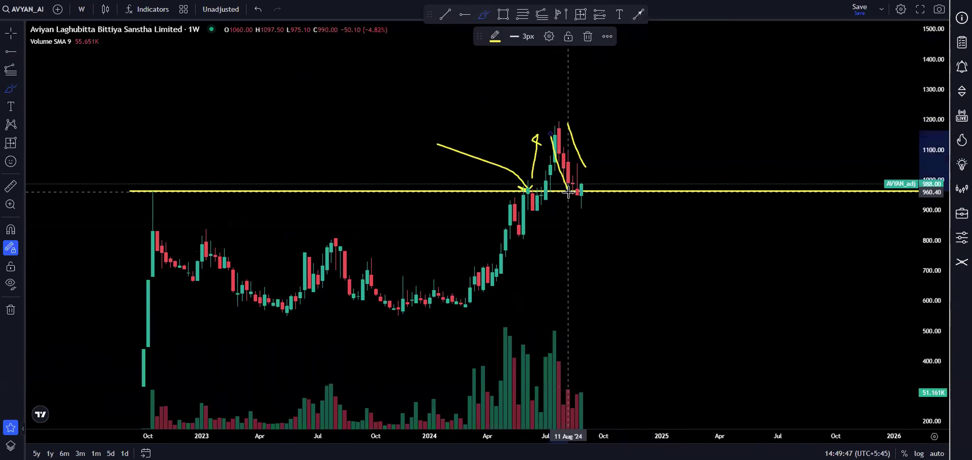
# Circle the pullback's volume bars with the brush and undo the circle.
pyautogui.moveTo(555, 357); pyautogui.dragTo(555, 358)
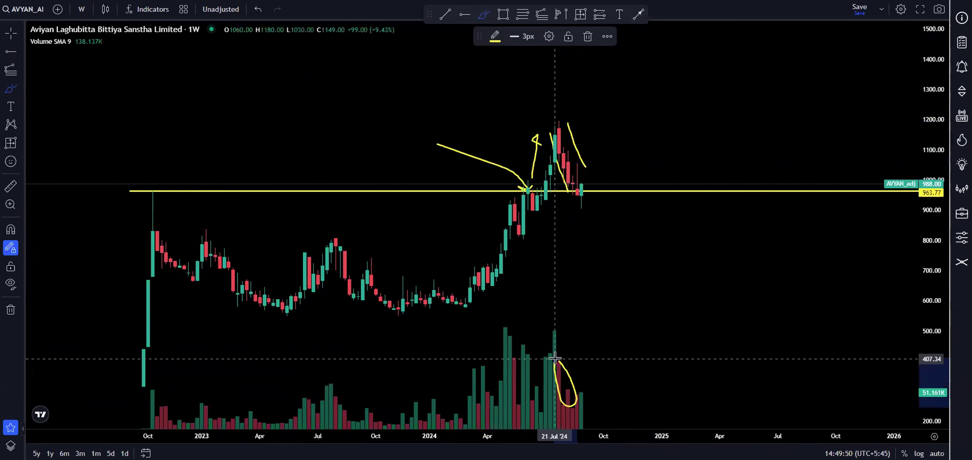
pyautogui.hotkey('ctrl', 'z')
pyautogui.scroll(1, 586, 356)
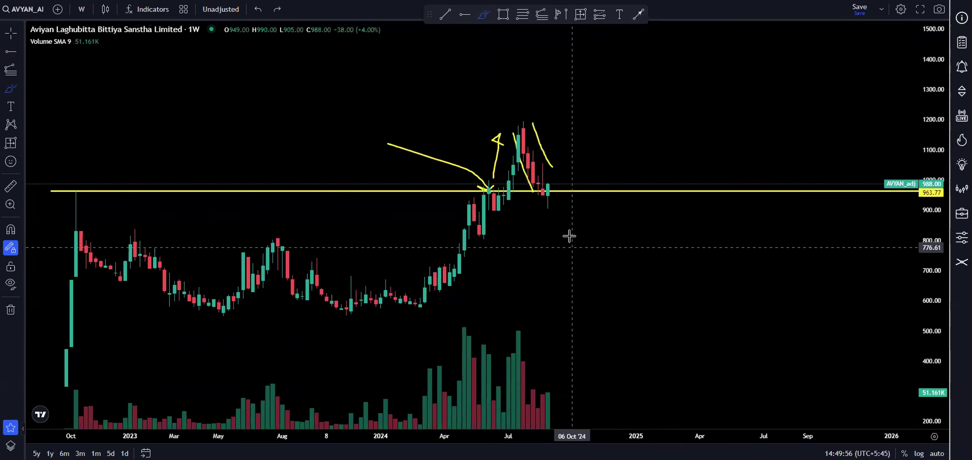
# Circle the latest candles at the ray, undo the circle, and brush an arrow pointing to the latest volume bar.
pyautogui.moveTo(556, 183)
pyautogui.mouseDown()
pyautogui.moveTo(536, 186)
pyautogui.moveTo(570, 206)
pyautogui.moveTo(560, 181)
pyautogui.mouseUp()
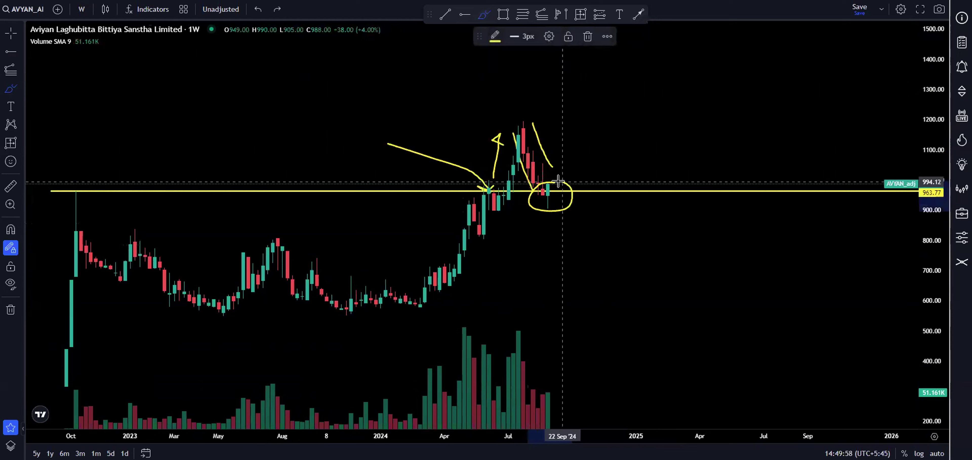
pyautogui.hotkey('ctrl', 'z')
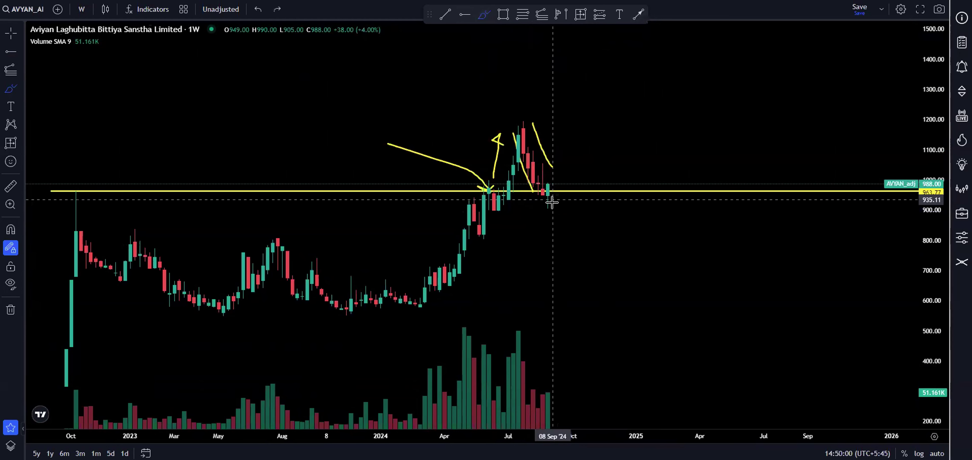
pyautogui.moveTo(628, 361)
pyautogui.mouseDown()
pyautogui.moveTo(562, 384)
pyautogui.moveTo(572, 403)
pyautogui.mouseUp()
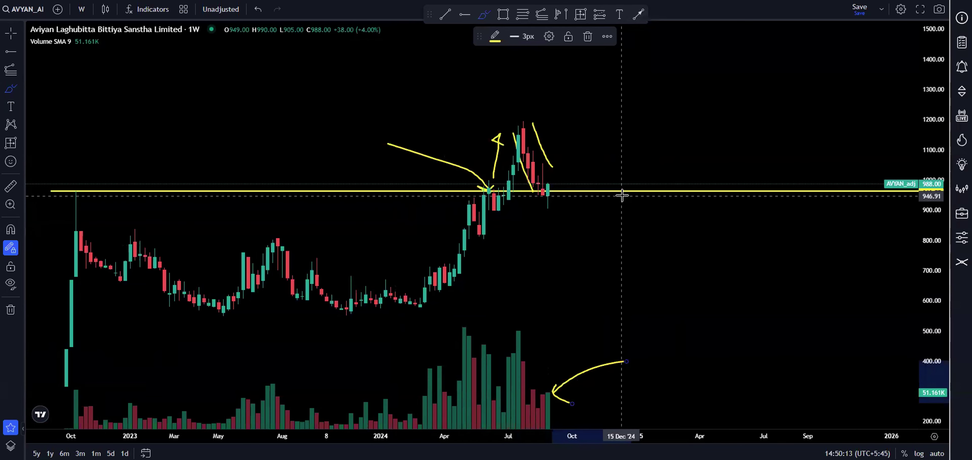
# Clear the brush marks and place a horizontal ray at about 1194.78 on the July 2024 high.
pyautogui.press('Escape')
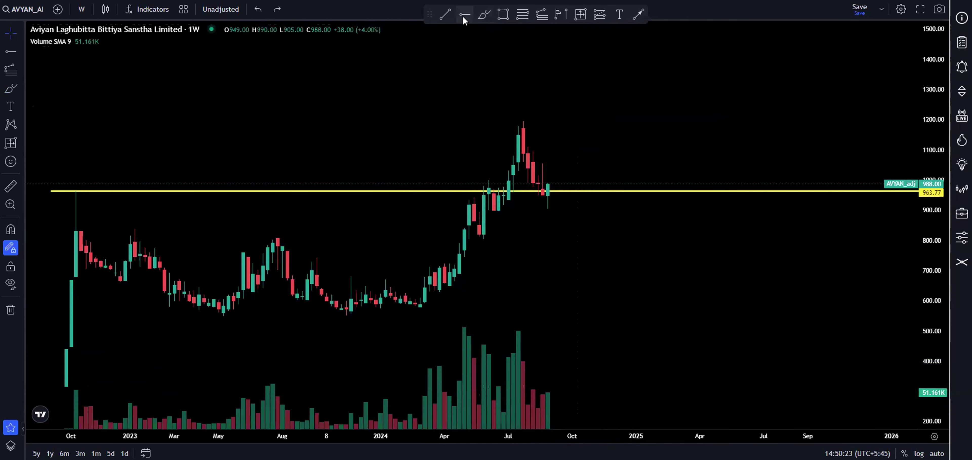
pyautogui.click(465, 15)
pyautogui.click(513, 121)
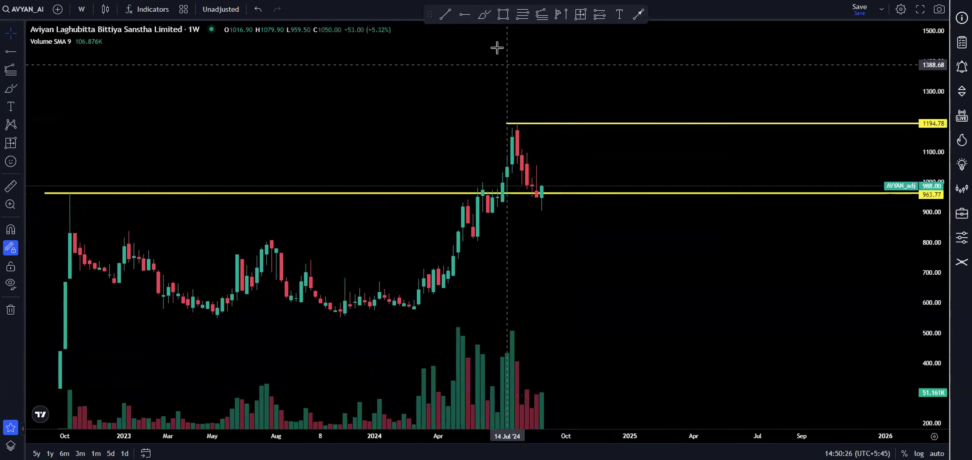
# Brush a short horizontal line under the latest low at about 903 and a curved arrow rising from the latest candle to the upper ray.
pyautogui.click(484, 16)
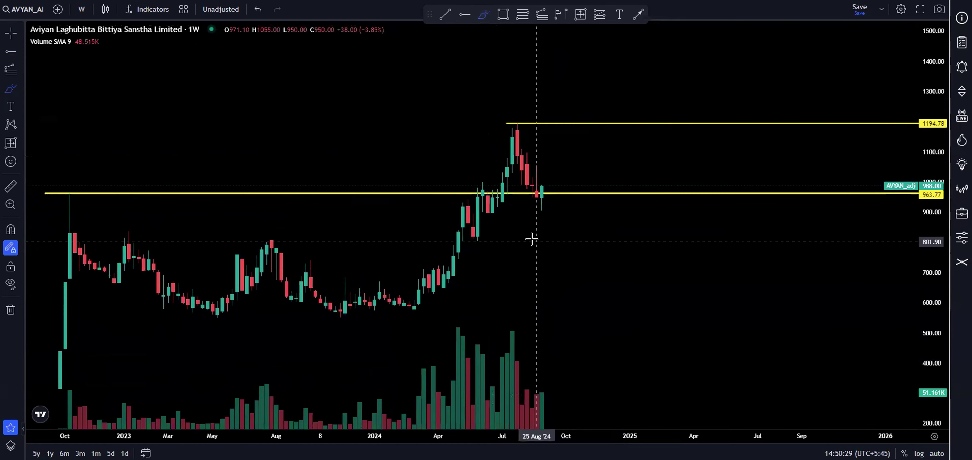
pyautogui.click(523, 211)
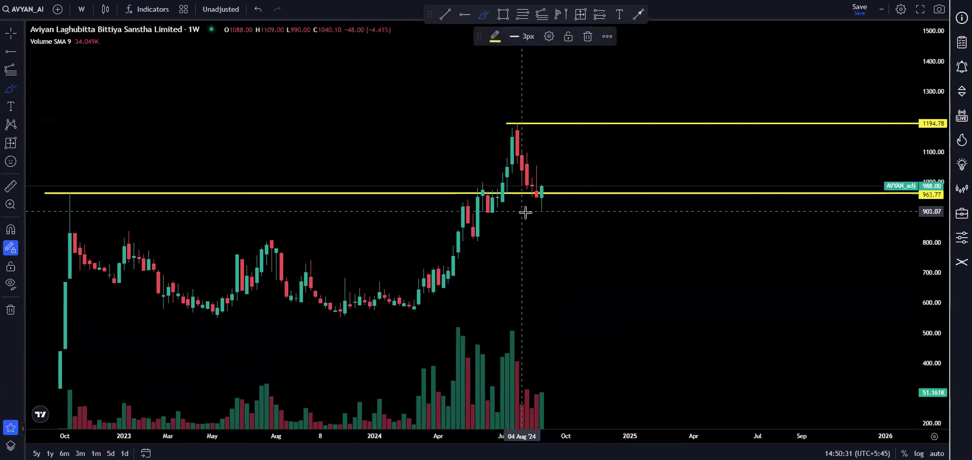
pyautogui.moveTo(523, 210); pyautogui.dragTo(575, 211)
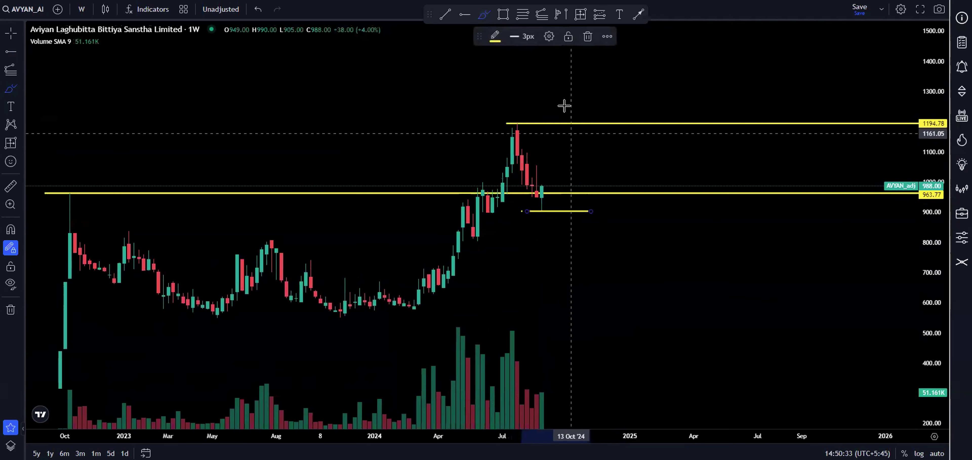
pyautogui.moveTo(554, 184)
pyautogui.mouseDown()
pyautogui.moveTo(578, 131)
pyautogui.moveTo(581, 139)
pyautogui.mouseUp()
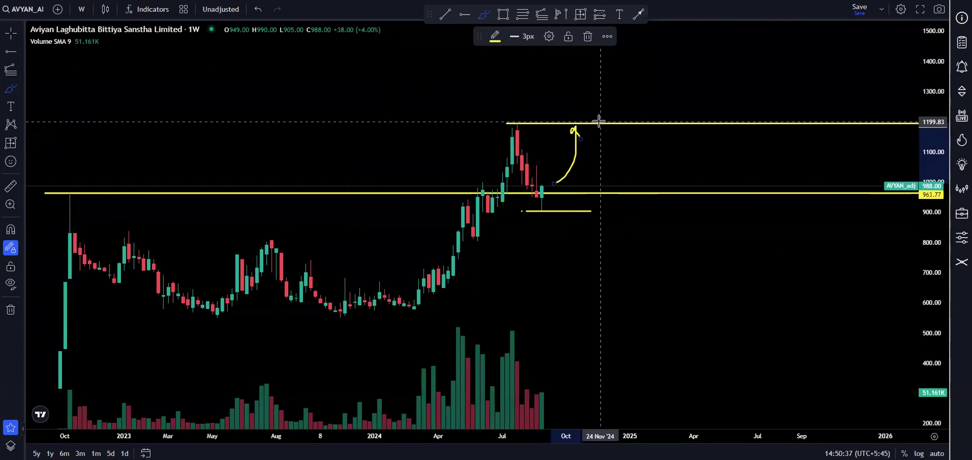
pyautogui.rightClick(612, 257)
pyautogui.click(599, 251)
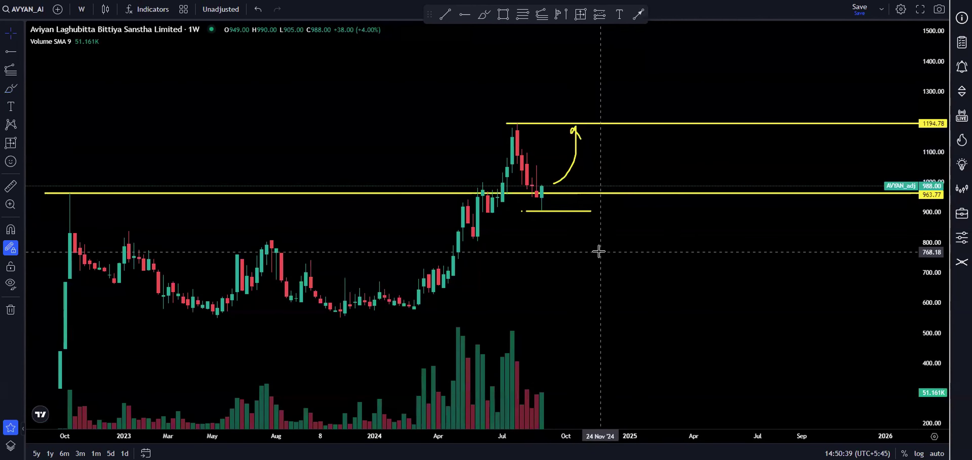
pyautogui.scroll(-2, 599, 252)
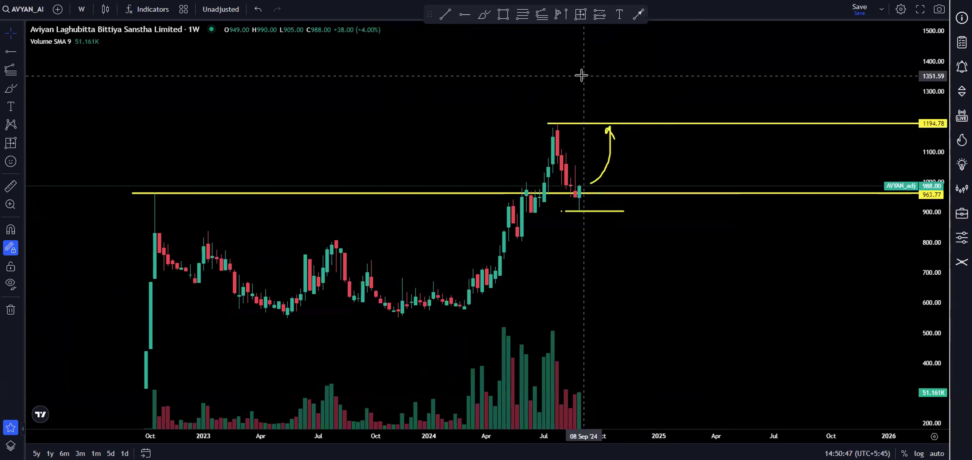
pyautogui.scroll(-2, 445, 156)
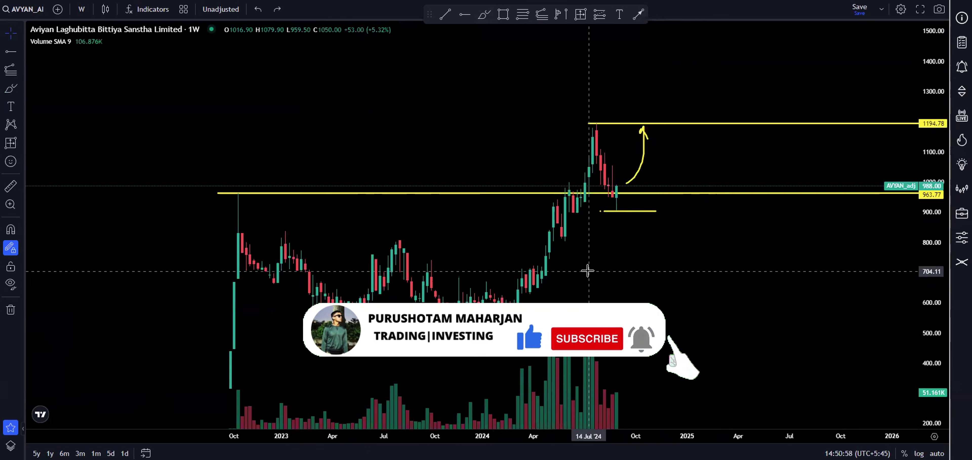
pyautogui.rightClick(760, 285)
pyautogui.click(647, 262)
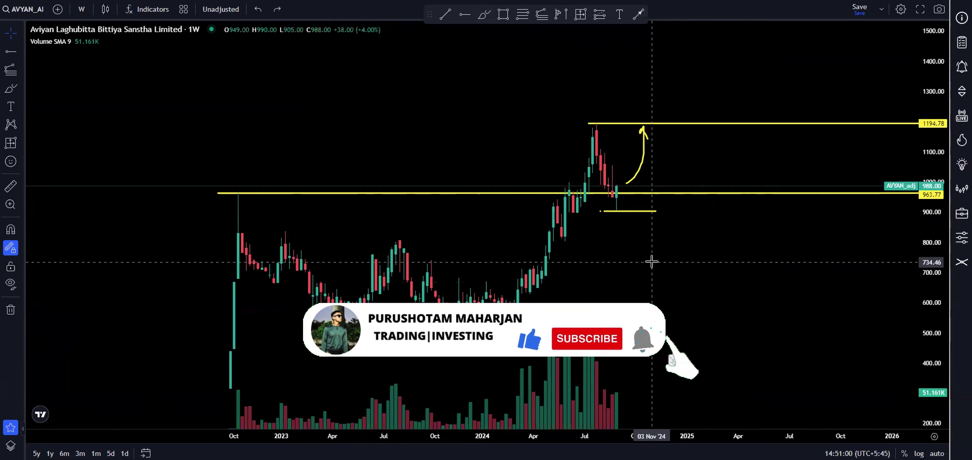
# Switch to the NESDO Sambridha Laghubitta chart and set its interval to 1 day.
pyautogui.hotkey('ctrl', 'Tab')
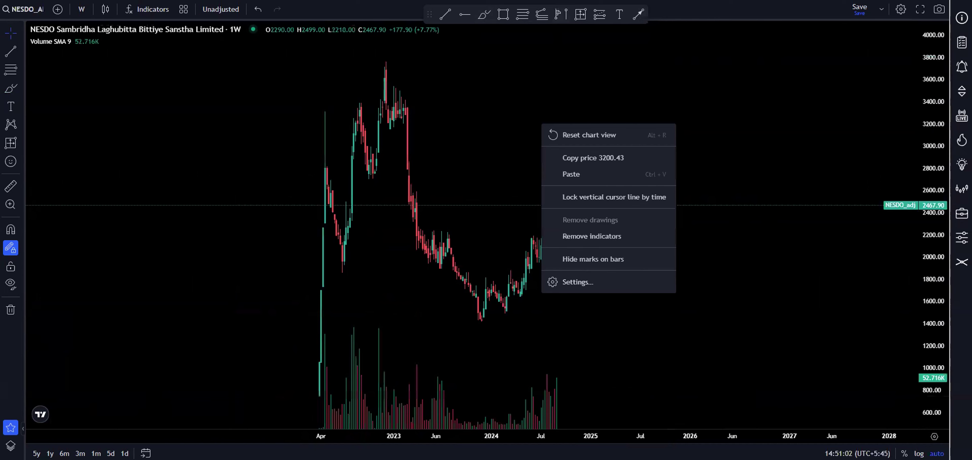
pyautogui.click(491, 78)
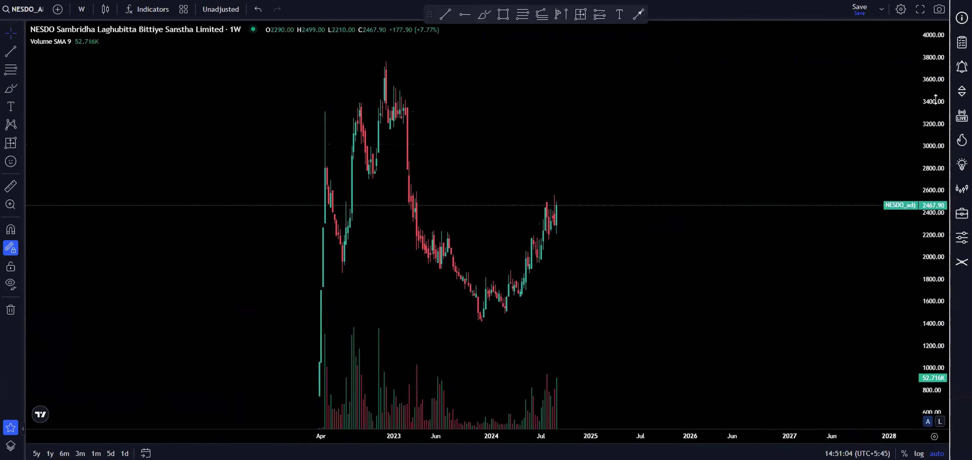
pyautogui.click(86, 11)
pyautogui.click(91, 197)
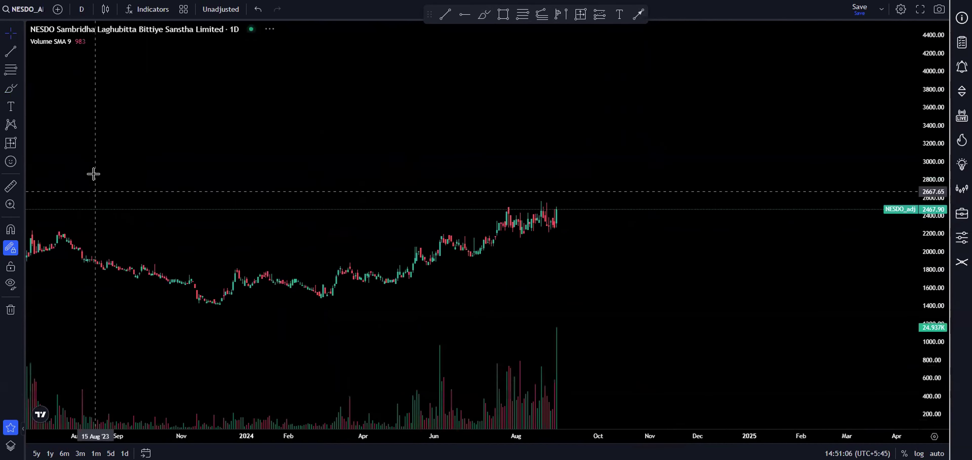
# Place a horizontal ray at about 2228.10 across the mid-2023 highs, starting at 11 June 2023.
pyautogui.scroll(-5, 771, 265)
pyautogui.hotkey('alt', 'j')
pyautogui.click(482, 231)
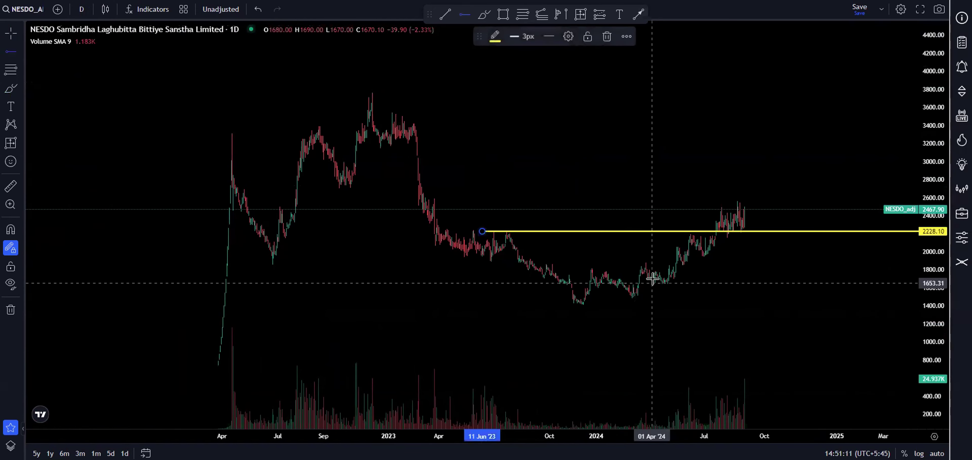
# Brush arrows to the two resistance touches, a zigzag over the recent consolidation, and a circle around the latest volume bar.
pyautogui.click(484, 15)
pyautogui.moveTo(506, 165)
pyautogui.mouseDown()
pyautogui.moveTo(499, 230)
pyautogui.moveTo(511, 212)
pyautogui.mouseUp()
pyautogui.moveTo(635, 193)
pyautogui.mouseDown()
pyautogui.moveTo(683, 211)
pyautogui.moveTo(686, 227)
pyautogui.moveTo(729, 229)
pyautogui.moveTo(748, 213)
pyautogui.mouseUp()
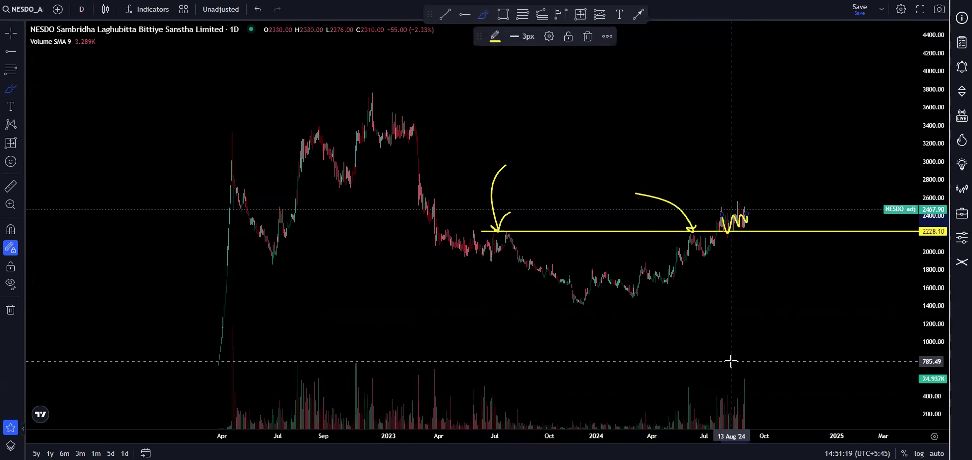
pyautogui.scroll(4, 731, 361)
pyautogui.moveTo(646, 343)
pyautogui.mouseDown()
pyautogui.moveTo(634, 341)
pyautogui.moveTo(622, 363)
pyautogui.moveTo(660, 353)
pyautogui.moveTo(643, 336)
pyautogui.mouseUp()
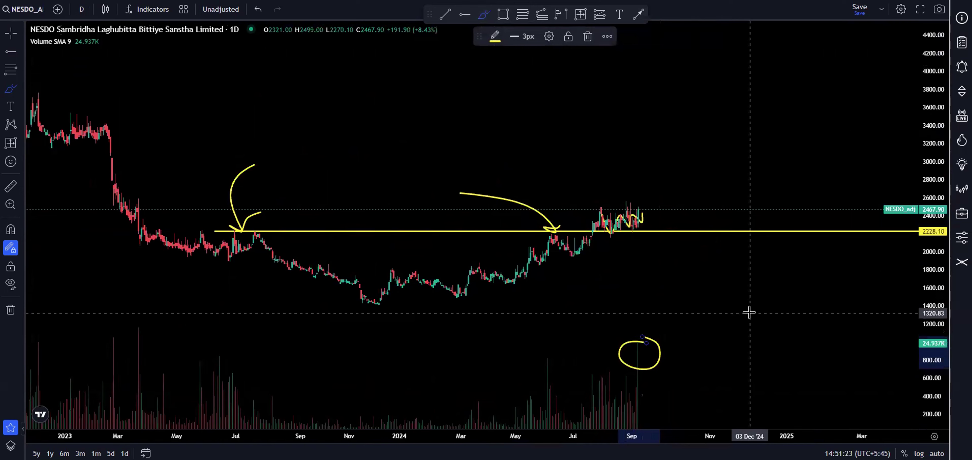
# Remove all drawings and place a new horizontal ray at about 2222.47, starting at 18 May 2023.
pyautogui.click(11, 309)
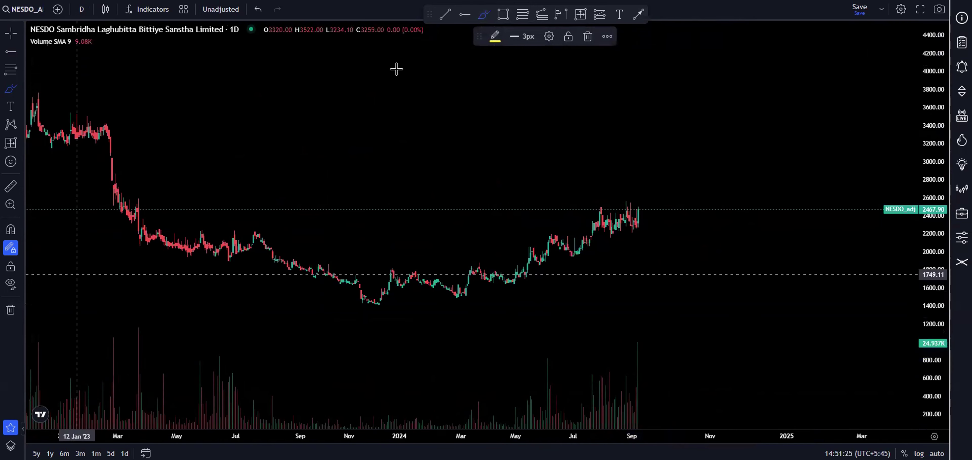
pyautogui.click(465, 14)
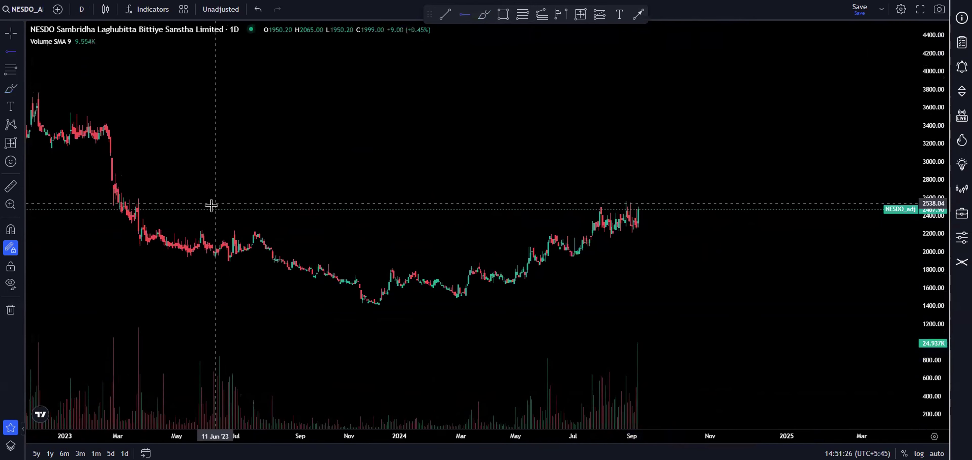
pyautogui.click(193, 231)
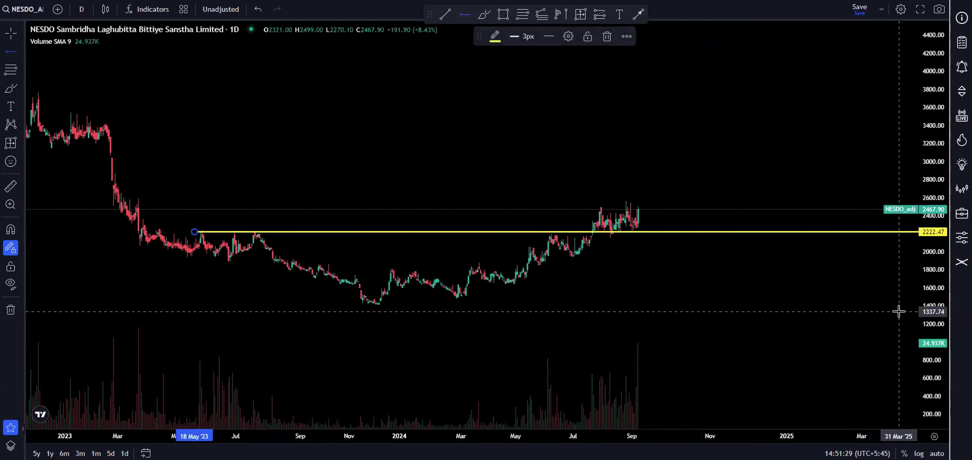
# Place two horizontal rays at about 3224.87 and 3404.00 bounding the early-2023 consolidation before the drop.
pyautogui.moveTo(933, 316); pyautogui.dragTo(799, 154)
pyautogui.moveTo(679, 153); pyautogui.dragTo(697, 172)
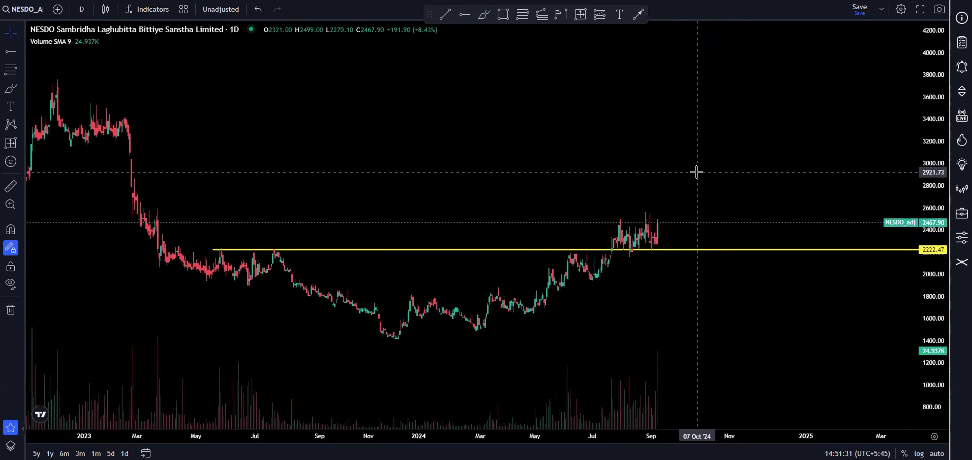
pyautogui.scroll(-2, 696, 171)
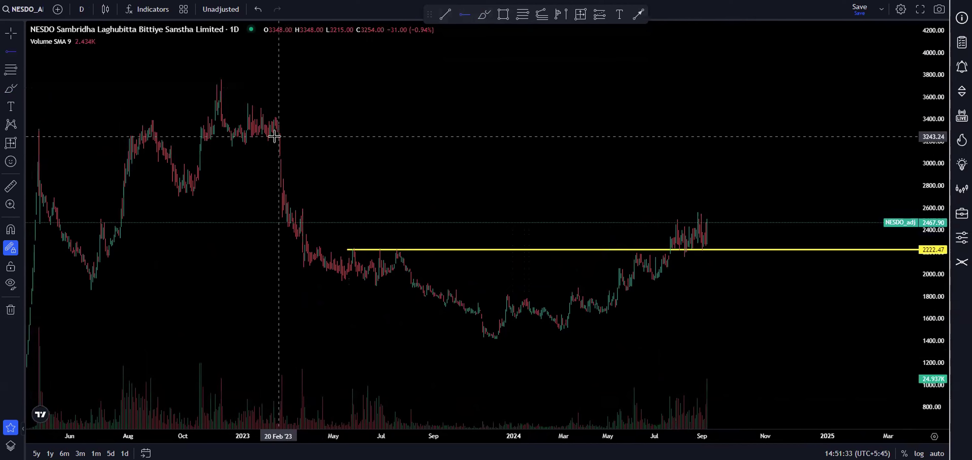
pyautogui.click(266, 139)
pyautogui.click(260, 119)
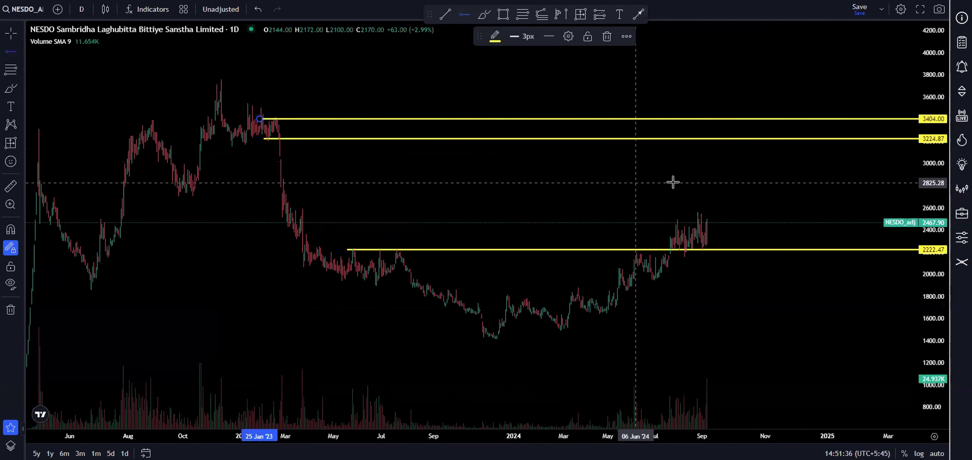
pyautogui.scroll(3, 836, 189)
pyautogui.press('Escape')
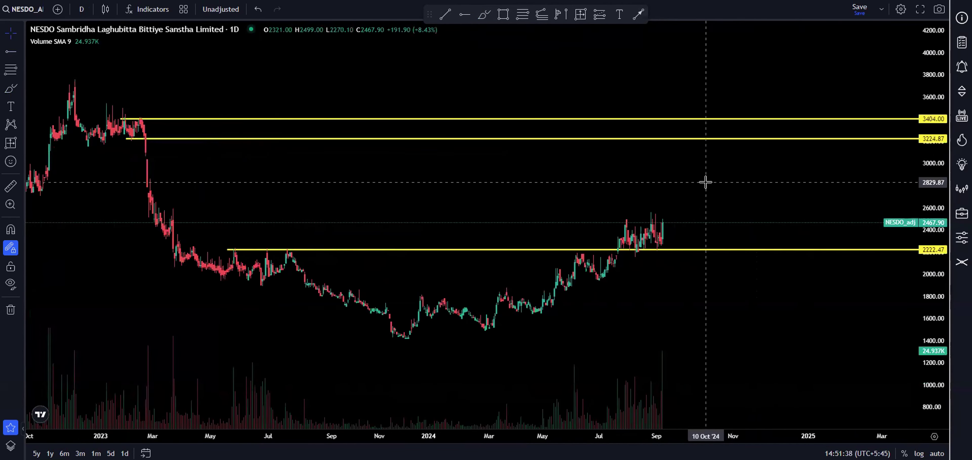
# Place a long position entering at about 2471.61, with its target at 3224.87 and its stop at about 2205.21.
pyautogui.scroll(-2, 705, 186)
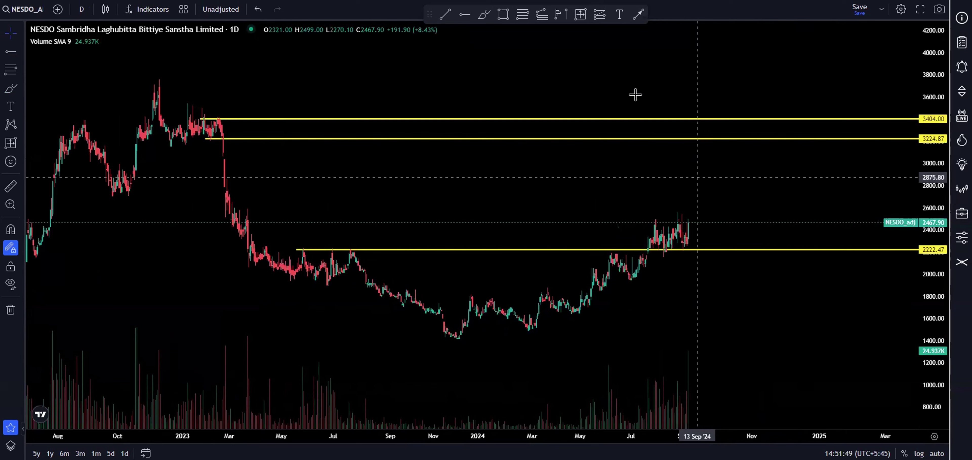
pyautogui.click(598, 16)
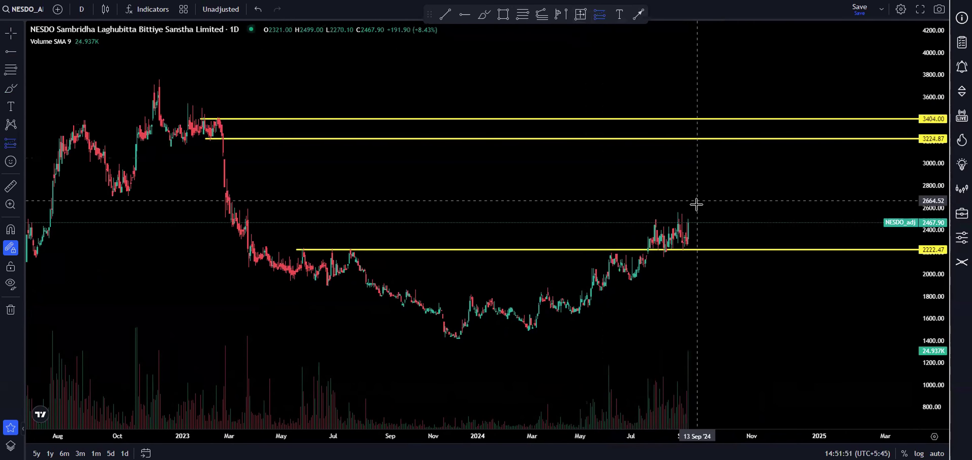
pyautogui.click(704, 222)
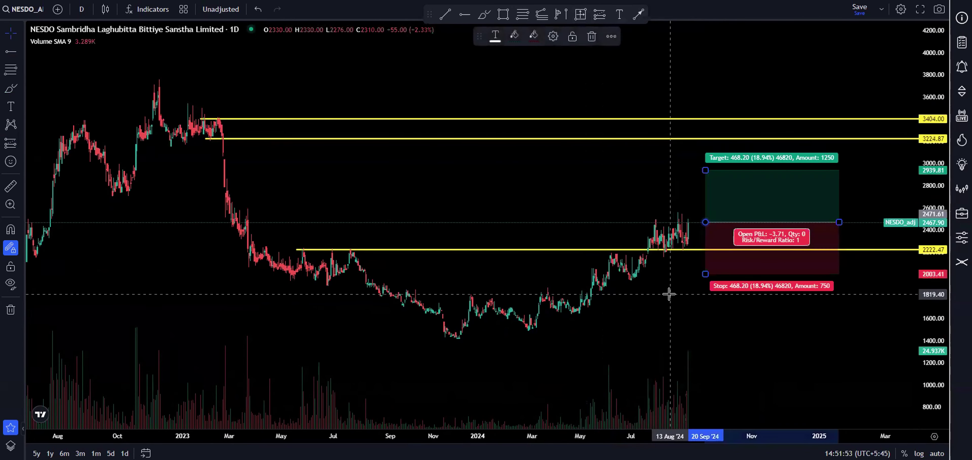
pyautogui.moveTo(704, 171); pyautogui.dragTo(699, 138)
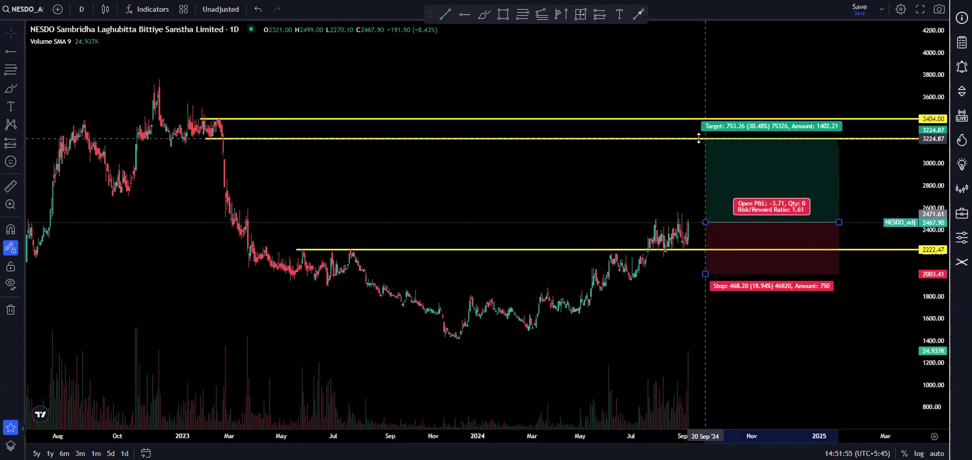
pyautogui.moveTo(706, 274); pyautogui.dragTo(703, 250)
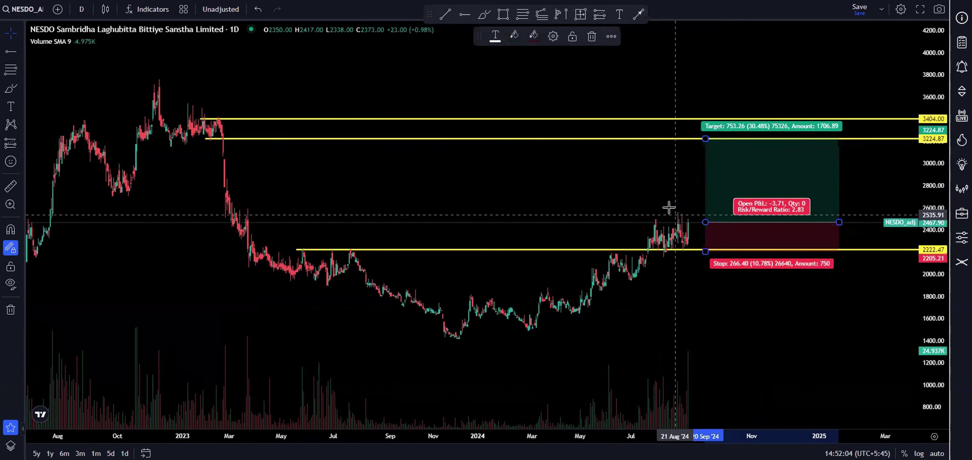
# Undo the target and stop adjustments and delete the long position from the chart.
pyautogui.rightClick(575, 182)
pyautogui.click(574, 179)
pyautogui.hotkey('ctrl', 'z')
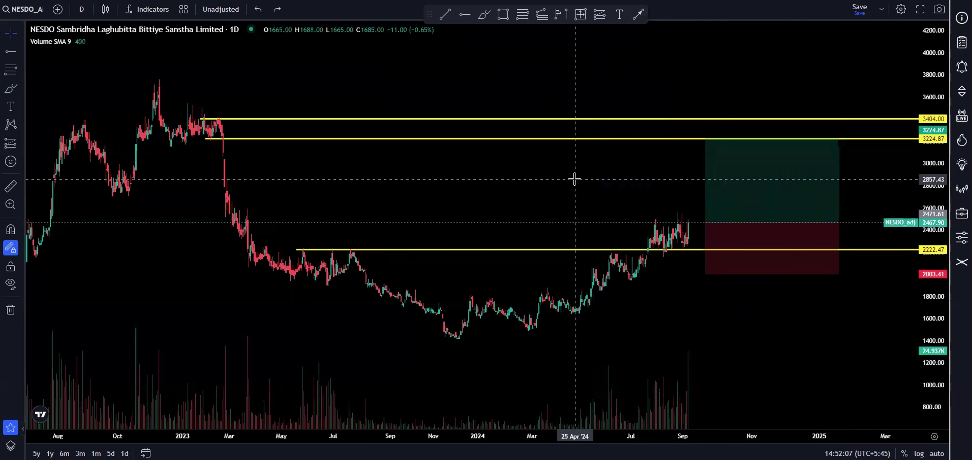
pyautogui.click(708, 210)
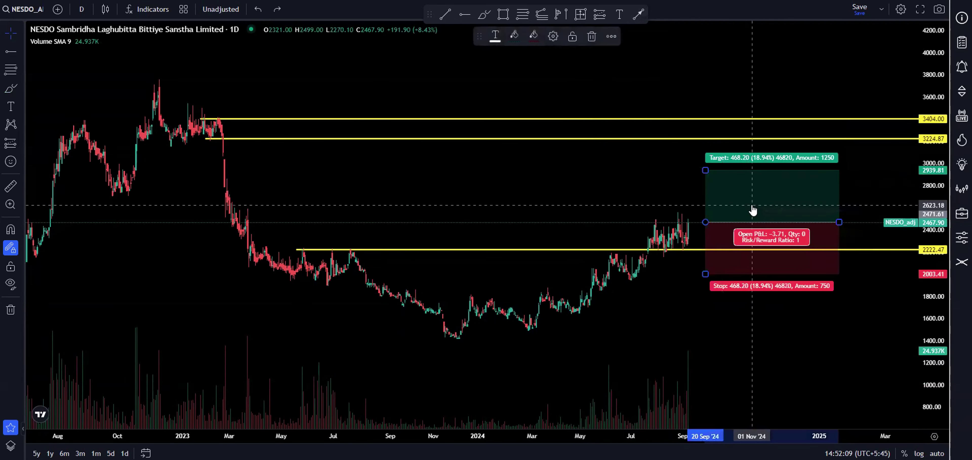
pyautogui.press('Delete')
pyautogui.rightClick(751, 204)
pyautogui.click(732, 198)
pyautogui.scroll(-5, 727, 197)
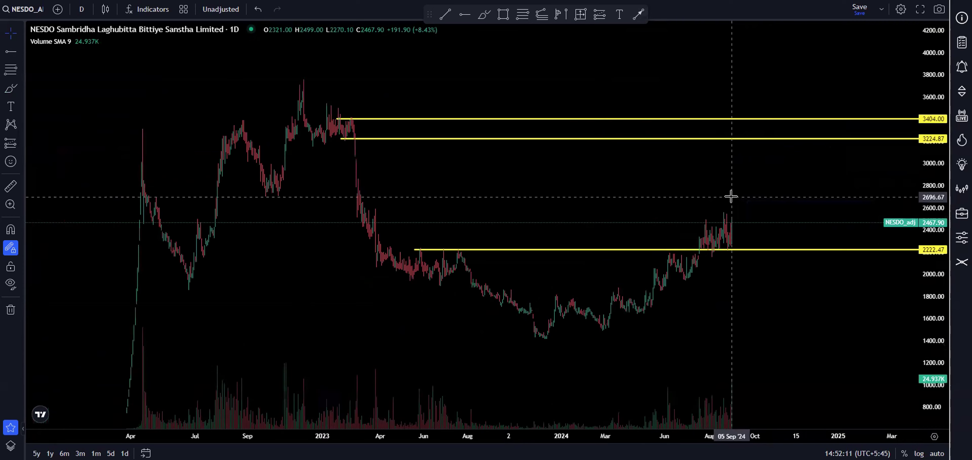
pyautogui.scroll(6, 726, 195)
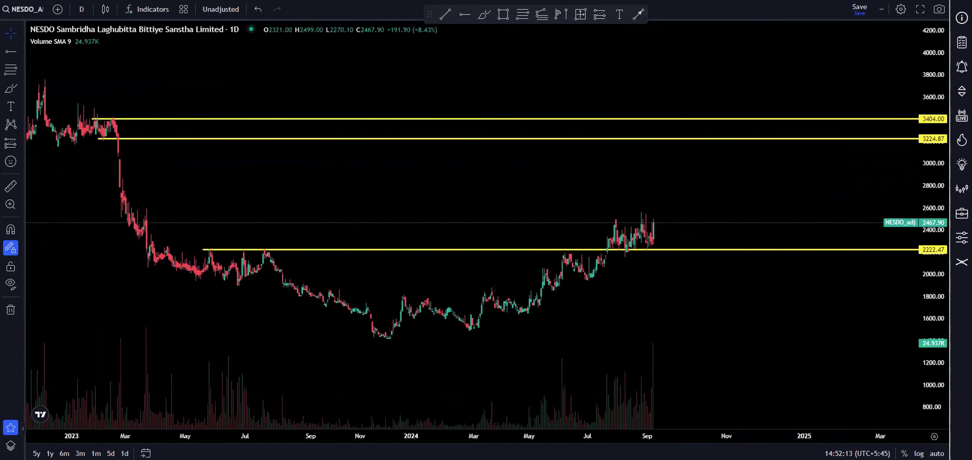
# Switch through the AVYAN and NESDO charts to the daily chart of Upper Hewakhola Hydropower (UHEWA).
pyautogui.hotkey('ctrl', 'Tab')
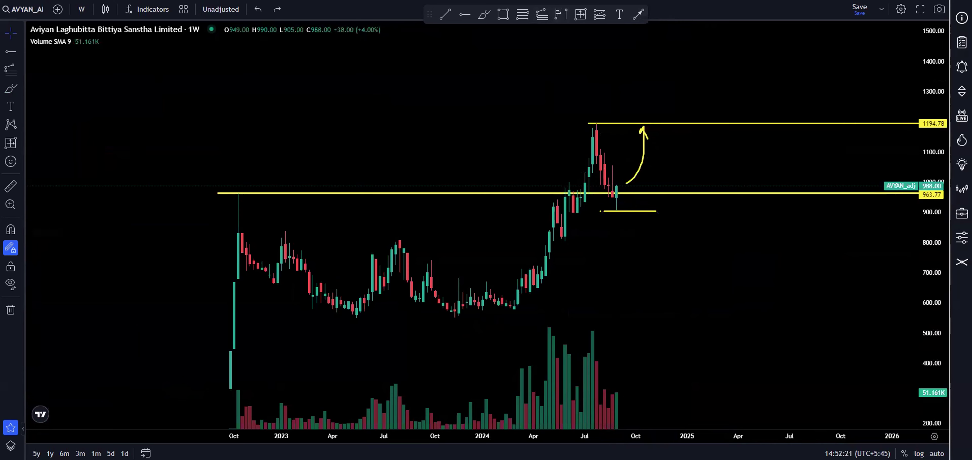
pyautogui.hotkey('ctrl', 'Tab')
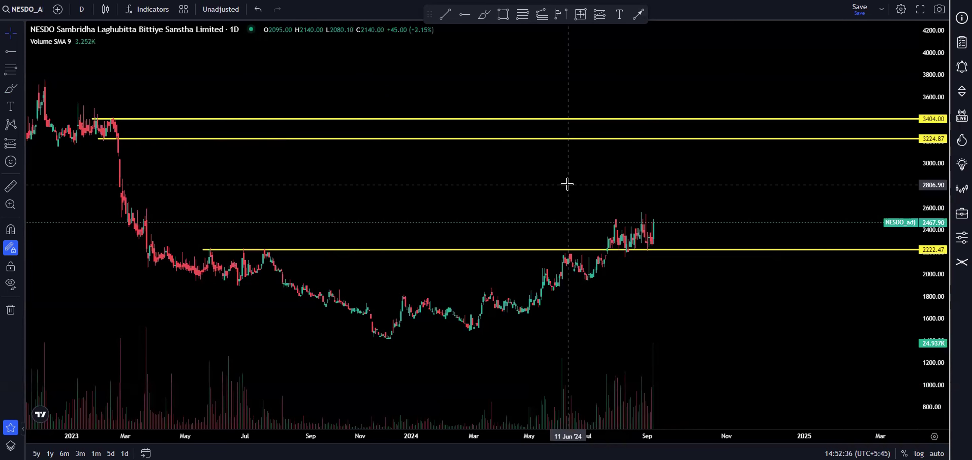
pyautogui.hotkey('ctrl', 'Tab')
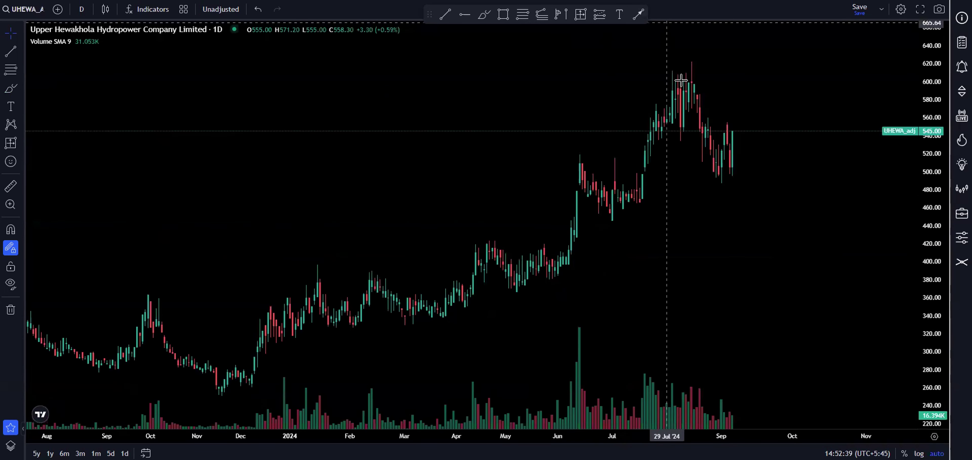
pyautogui.scroll(-5, 818, 202)
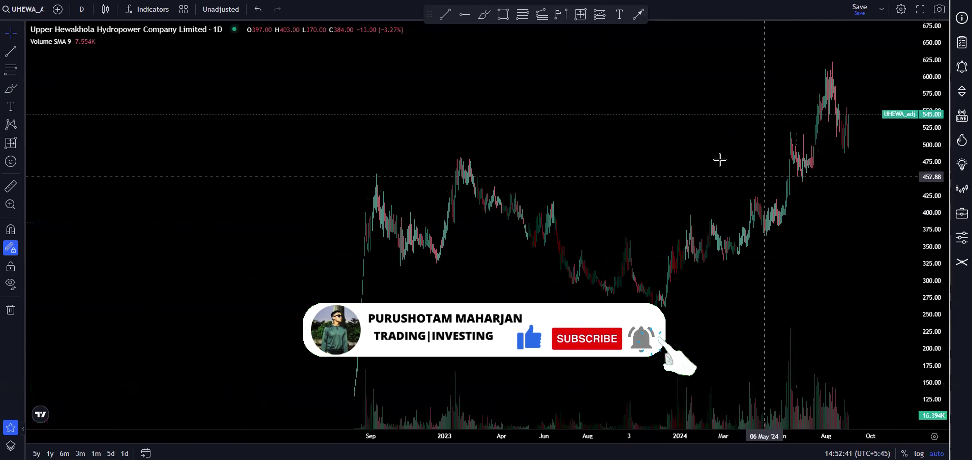
# Place a horizontal ray at about 510.18 from 16 June 2024 and brush a circle around the late-August dip on it.
pyautogui.click(465, 14)
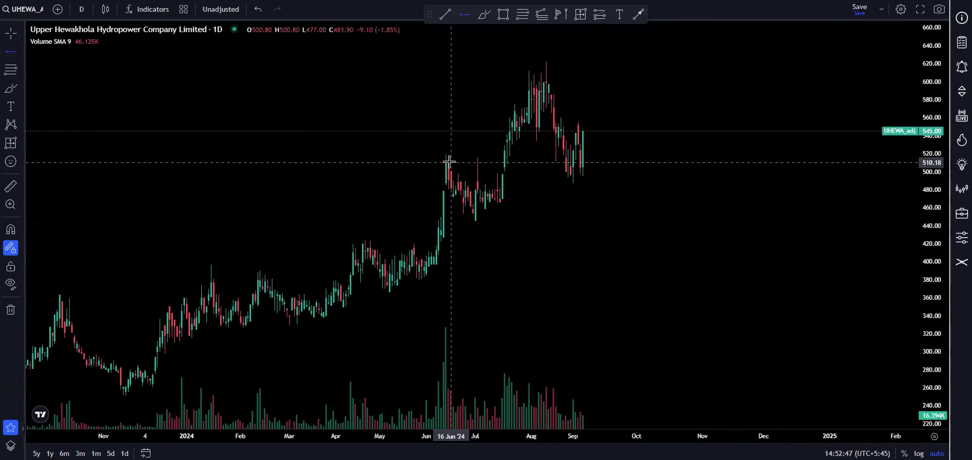
pyautogui.click(450, 162)
pyautogui.scroll(1, 608, 234)
pyautogui.click(483, 15)
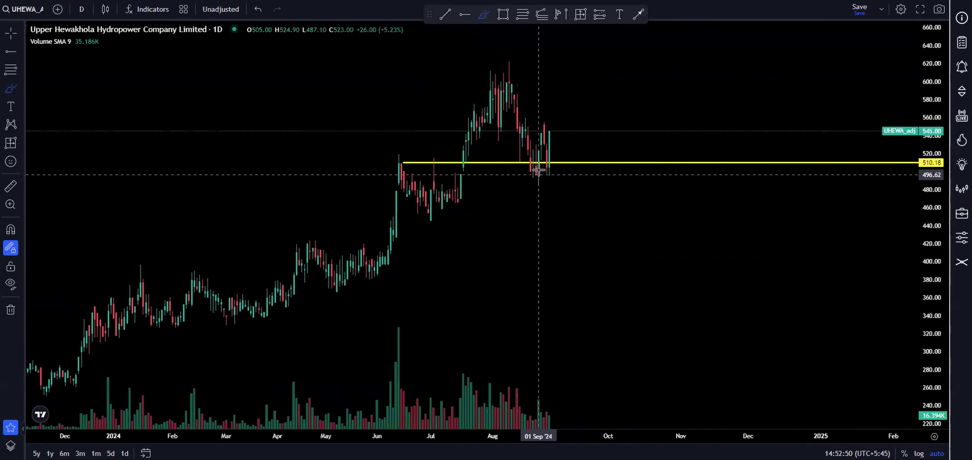
pyautogui.moveTo(536, 153)
pyautogui.mouseDown()
pyautogui.moveTo(534, 195)
pyautogui.moveTo(540, 148)
pyautogui.mouseUp()
pyautogui.scroll(3, 597, 180)
pyautogui.press('Escape')
pyautogui.moveTo(534, 247); pyautogui.dragTo(801, 264)
pyautogui.scroll(2, 801, 265)
# Box the early-September candles with a rectangle from about 559.99 down to 494.73, and remove all drawings.
pyautogui.click(503, 15)
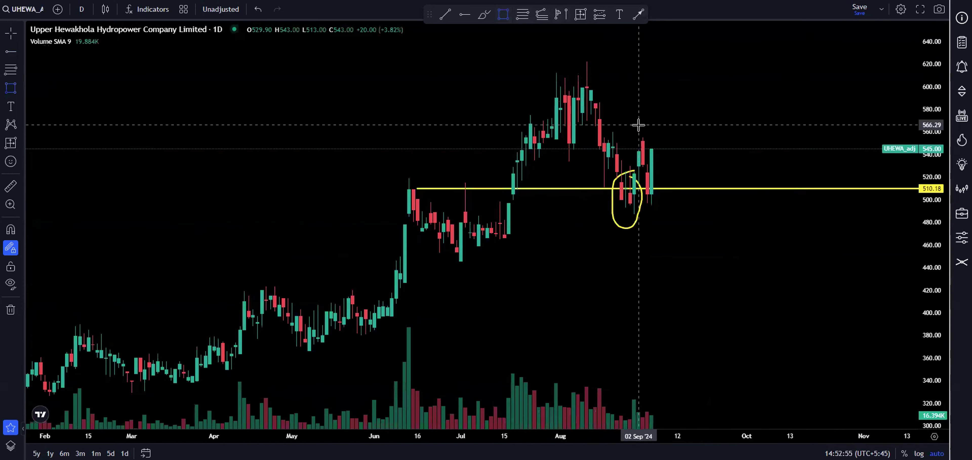
pyautogui.moveTo(639, 132); pyautogui.dragTo(668, 206)
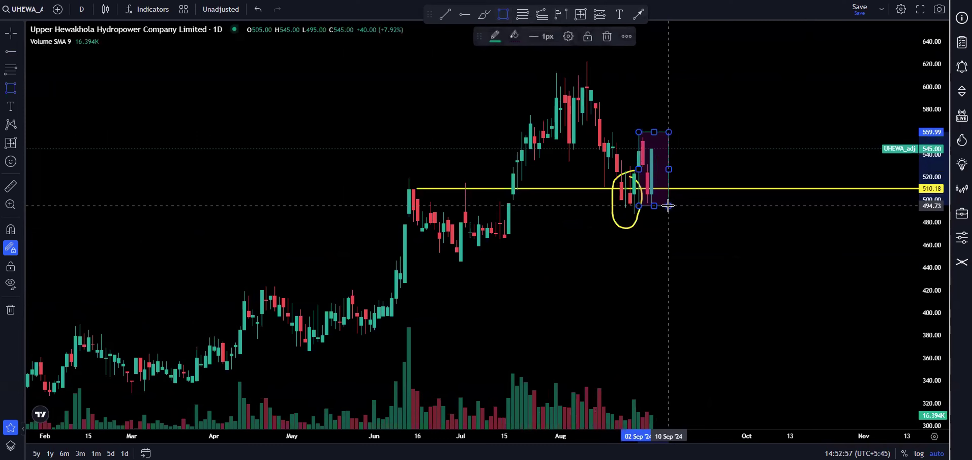
pyautogui.click(11, 309)
# Brush a circle around the last two candles and remove it from the chart.
pyautogui.click(484, 14)
pyautogui.moveTo(670, 138)
pyautogui.mouseDown()
pyautogui.moveTo(649, 142)
pyautogui.moveTo(651, 203)
pyautogui.moveTo(683, 144)
pyautogui.moveTo(667, 132)
pyautogui.mouseUp()
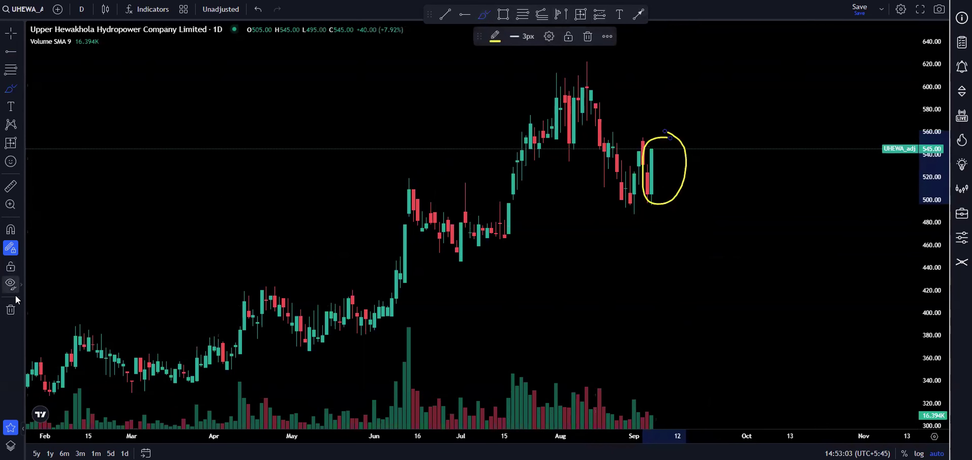
pyautogui.click(10, 311)
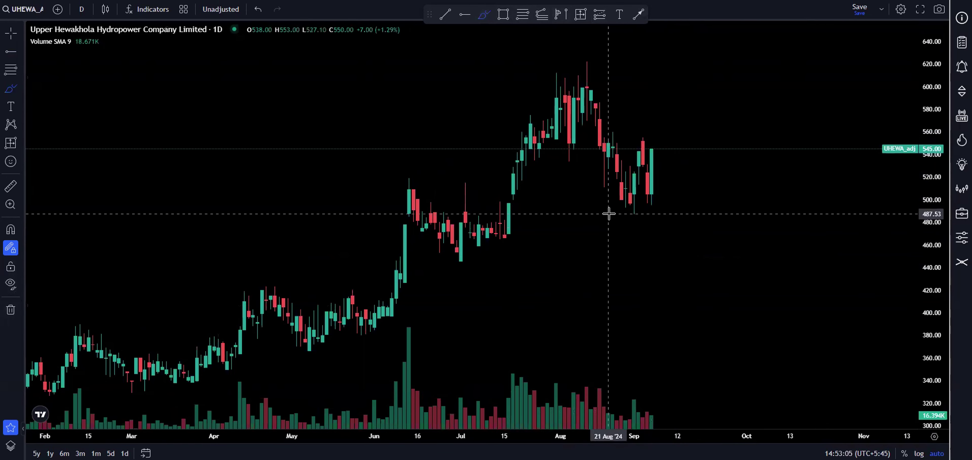
# Brush a horizontal support line at the late-August low, about 487.5, and a resistance line at the August high.
pyautogui.moveTo(608, 213); pyautogui.dragTo(790, 214)
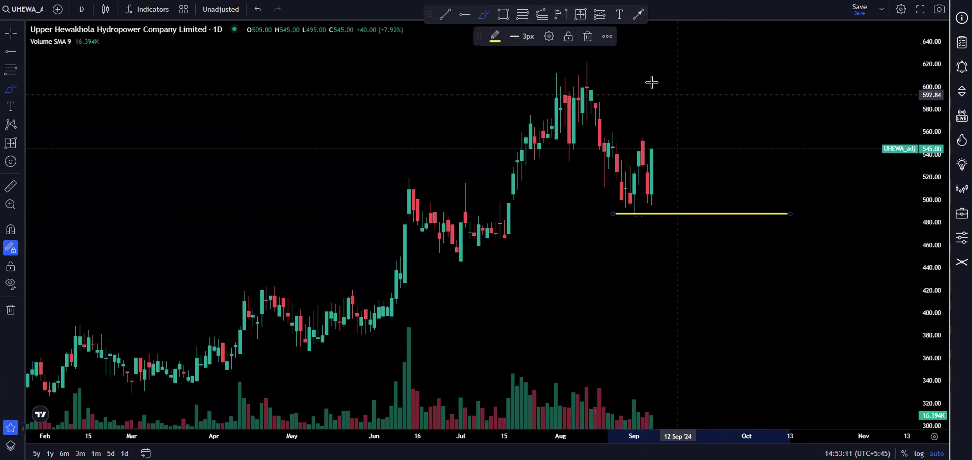
pyautogui.moveTo(565, 61); pyautogui.dragTo(773, 61)
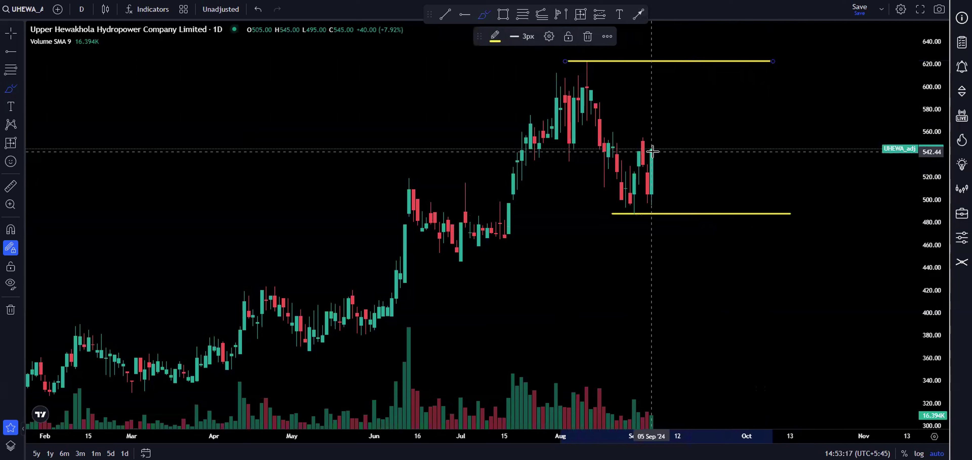
# Brush a short pullback arrow from the last candle, a rising arrow to the resistance line, and a curved stroke beneath the support line.
pyautogui.moveTo(648, 147); pyautogui.dragTo(649, 148)
pyautogui.moveTo(660, 150); pyautogui.dragTo(674, 168)
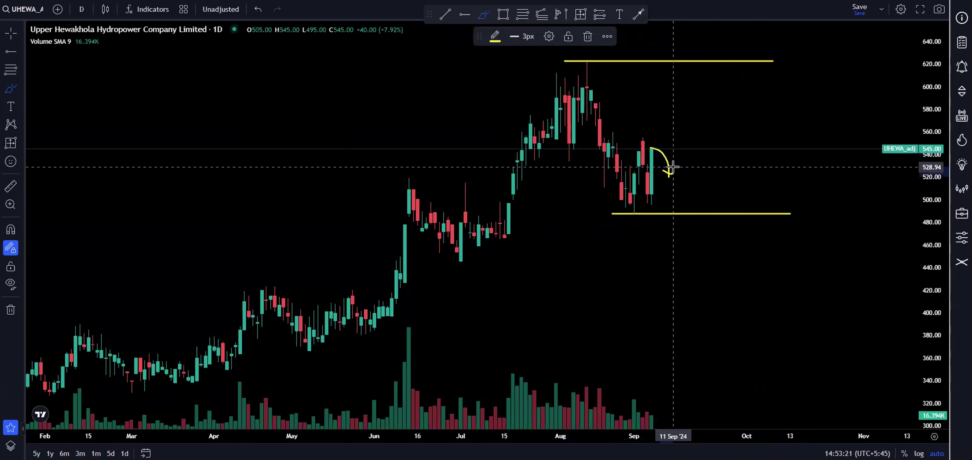
pyautogui.moveTo(670, 260)
pyautogui.mouseDown()
pyautogui.moveTo(642, 222)
pyautogui.moveTo(656, 218)
pyautogui.mouseUp()
pyautogui.moveTo(670, 174)
pyautogui.mouseDown()
pyautogui.moveTo(699, 110)
pyautogui.moveTo(699, 62)
pyautogui.moveTo(695, 71)
pyautogui.moveTo(713, 78)
pyautogui.mouseUp()
pyautogui.press('Escape')
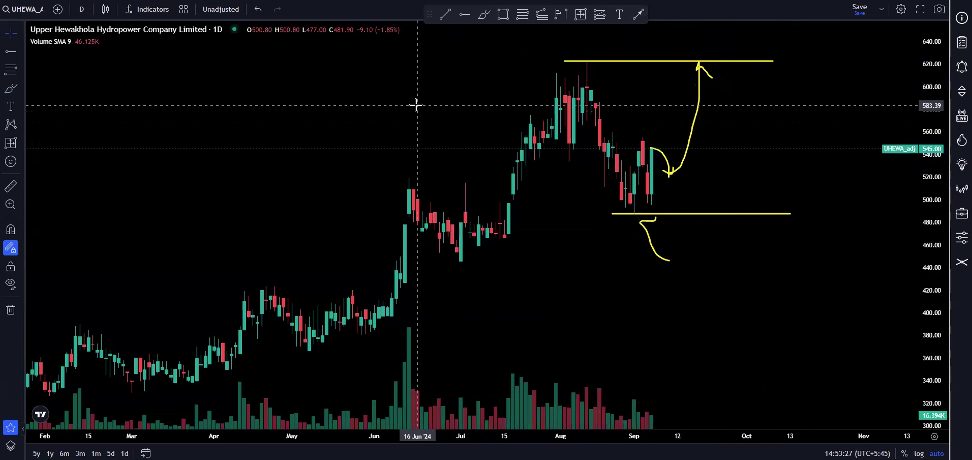
# Revisit the AVYAN and NESDO charts, return to UHEWA, and change its chart interval to weekly.
pyautogui.scroll(-3, 887, 302)
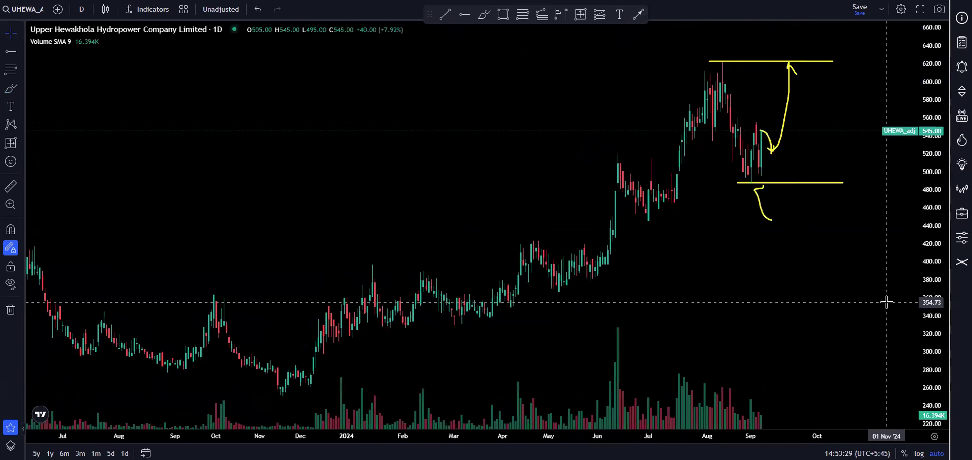
pyautogui.scroll(-5, 871, 295)
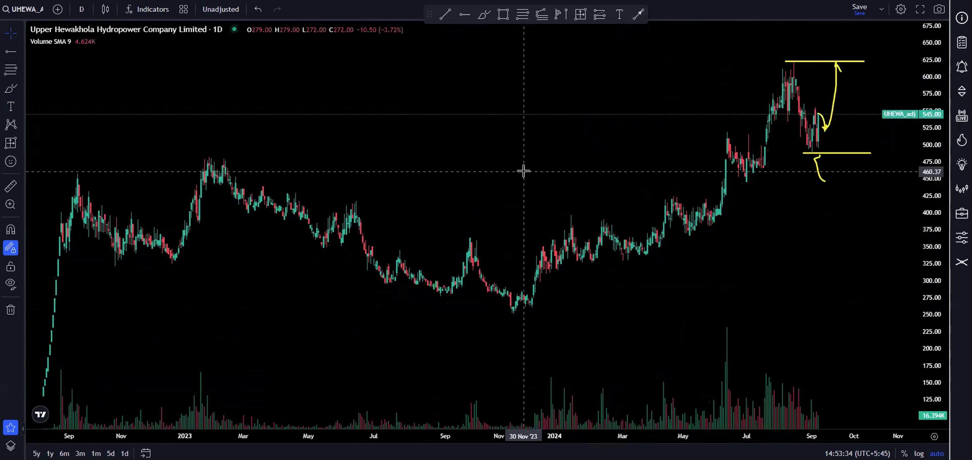
pyautogui.hotkey('ctrl', 'Tab')
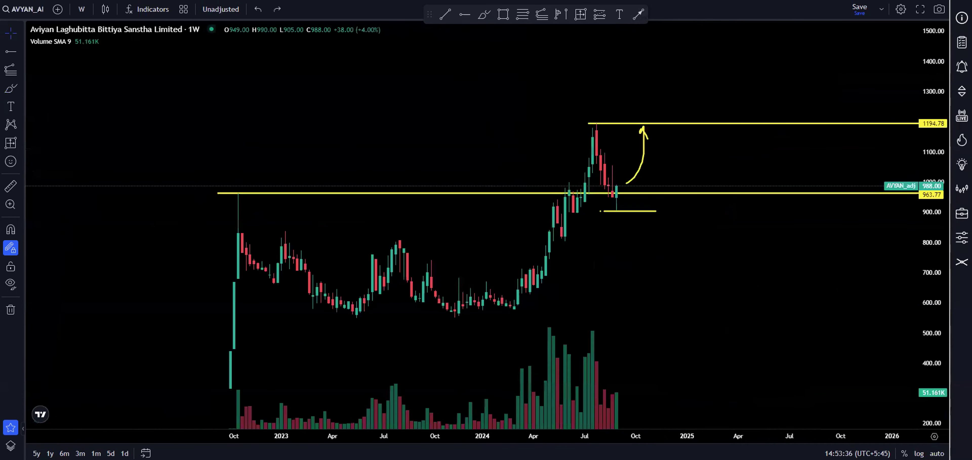
pyautogui.hotkey('ctrl', 'Tab')
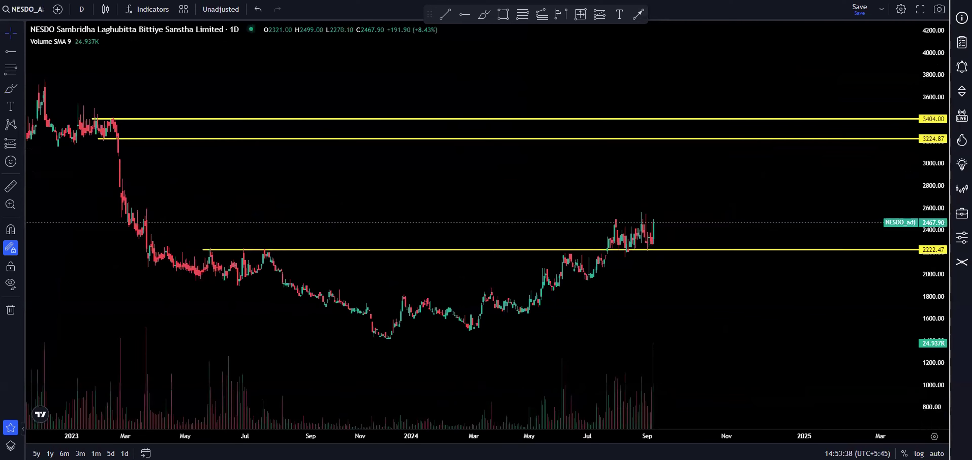
pyautogui.hotkey('ctrl', 'Tab')
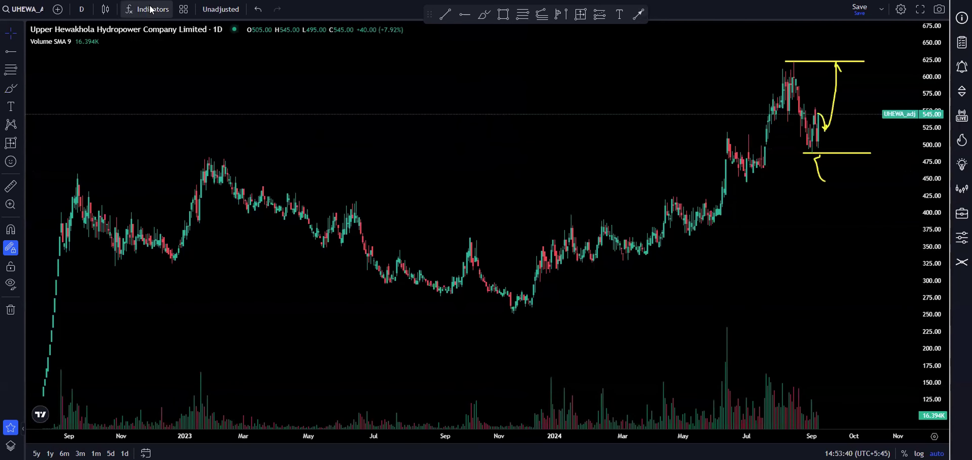
pyautogui.click(81, 9)
pyautogui.click(90, 214)
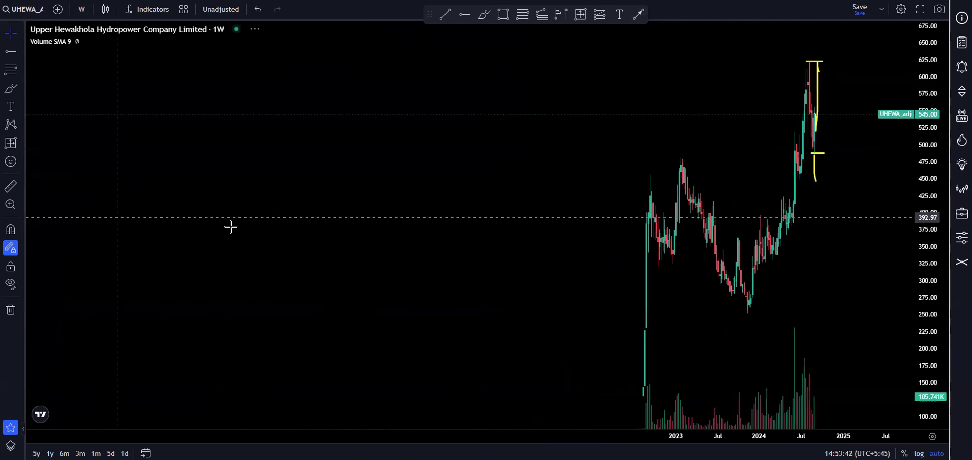